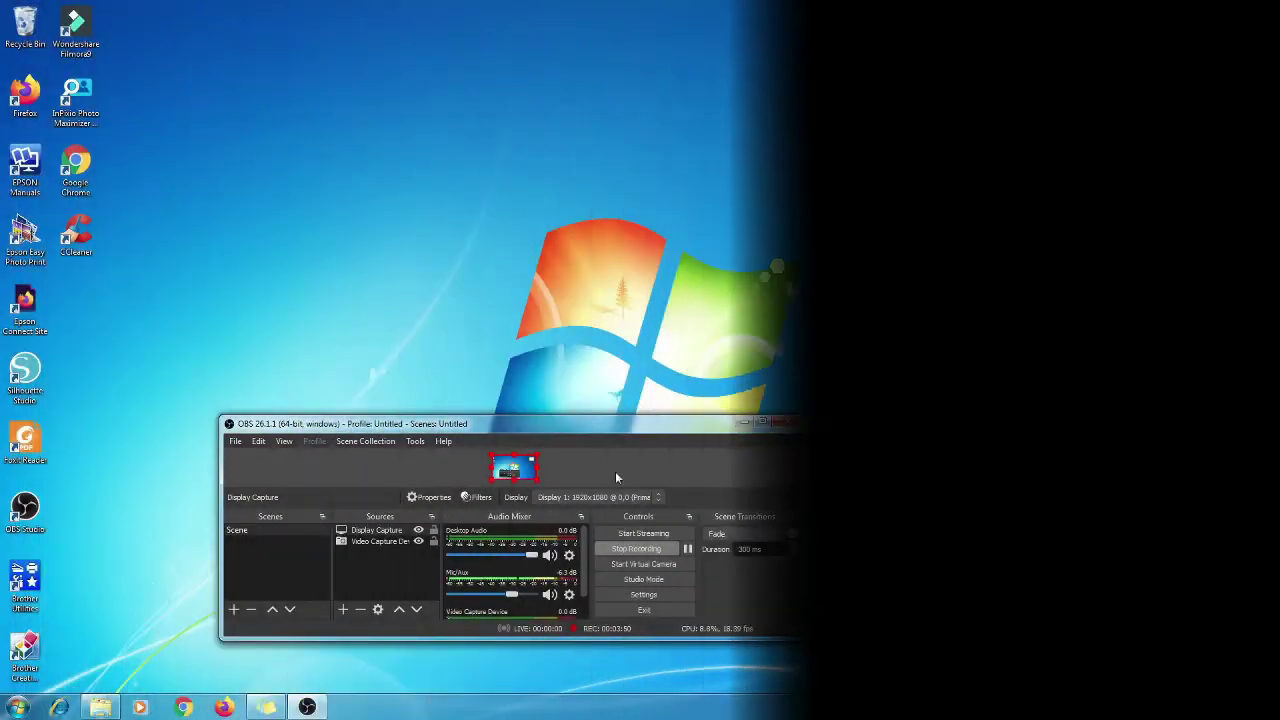
# Minimise the OBS Studio window to clear the desktop
pyautogui.click(745, 424)
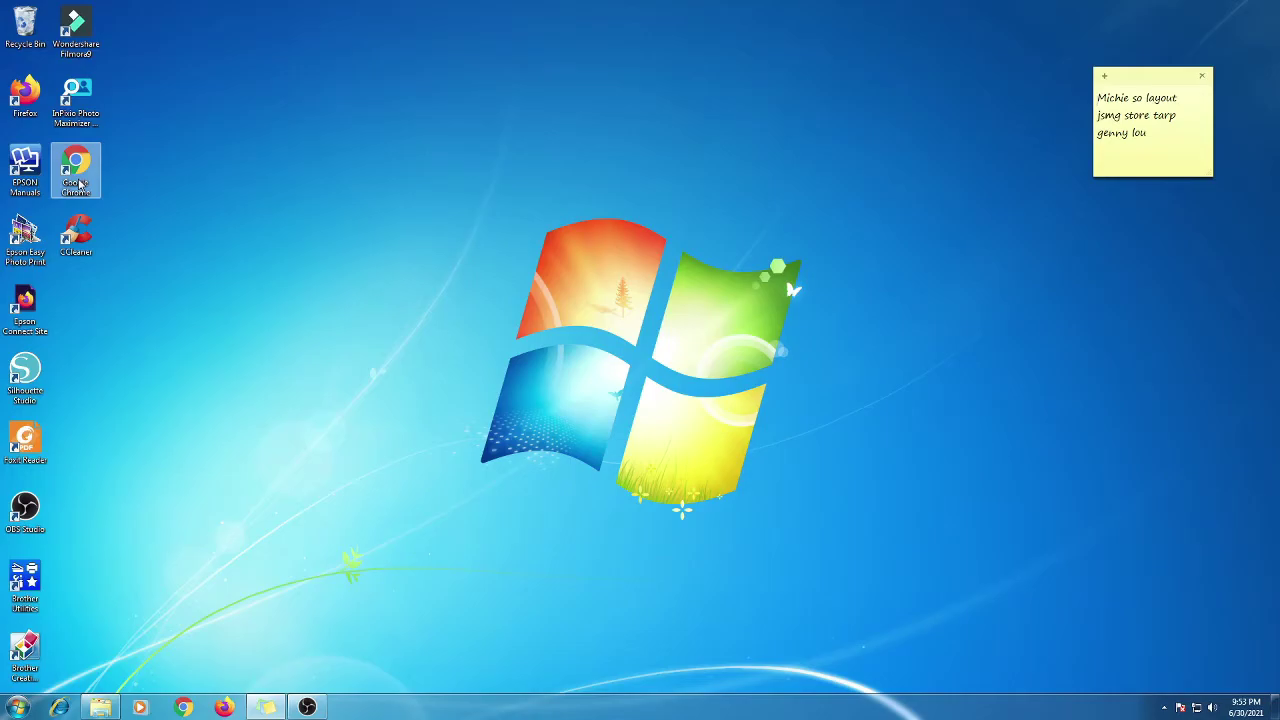
# Launch Chrome and load the router login page at 192.168.0.1
pyautogui.doubleClick(78, 183)
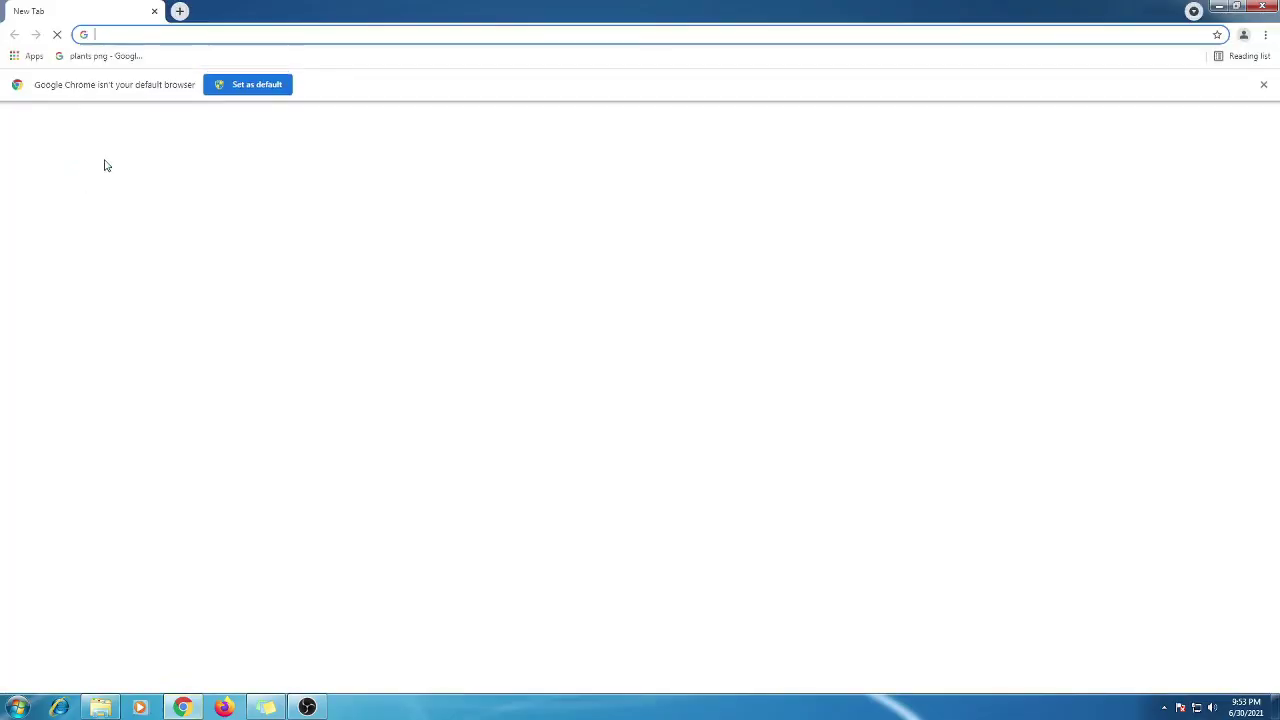
pyautogui.click(232, 37)
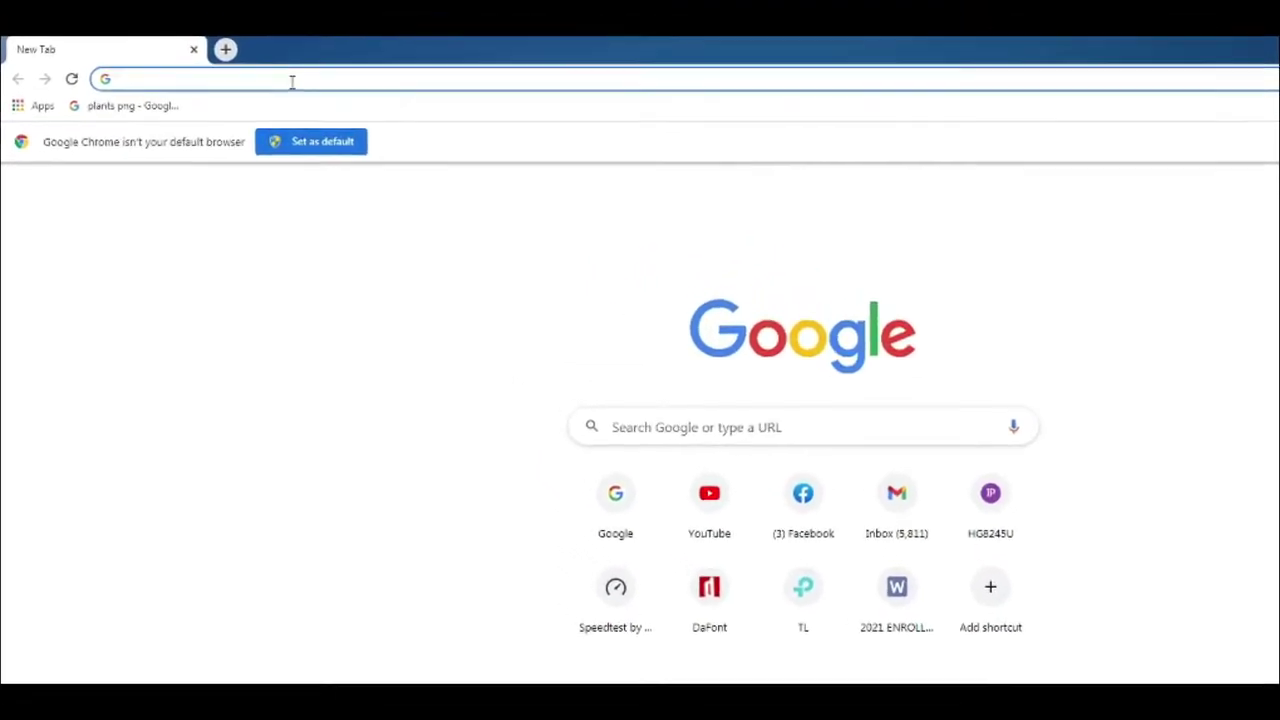
pyautogui.write('192.')
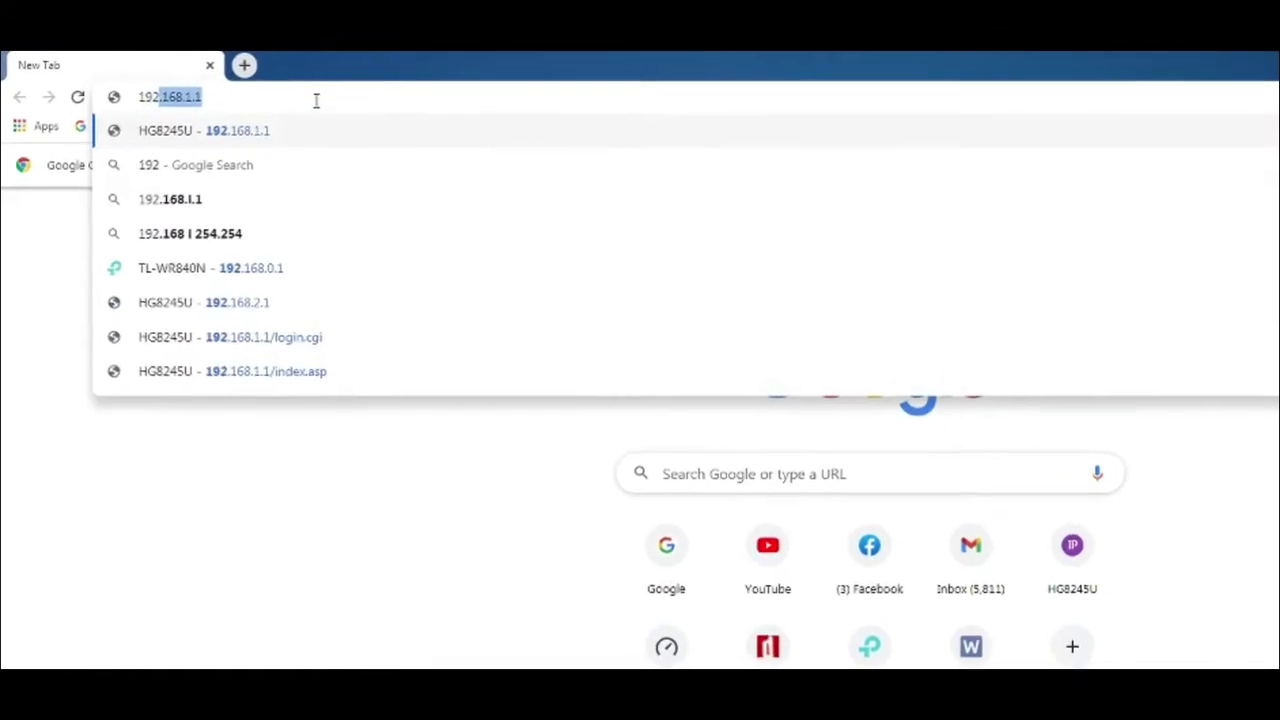
pyautogui.write('168.')
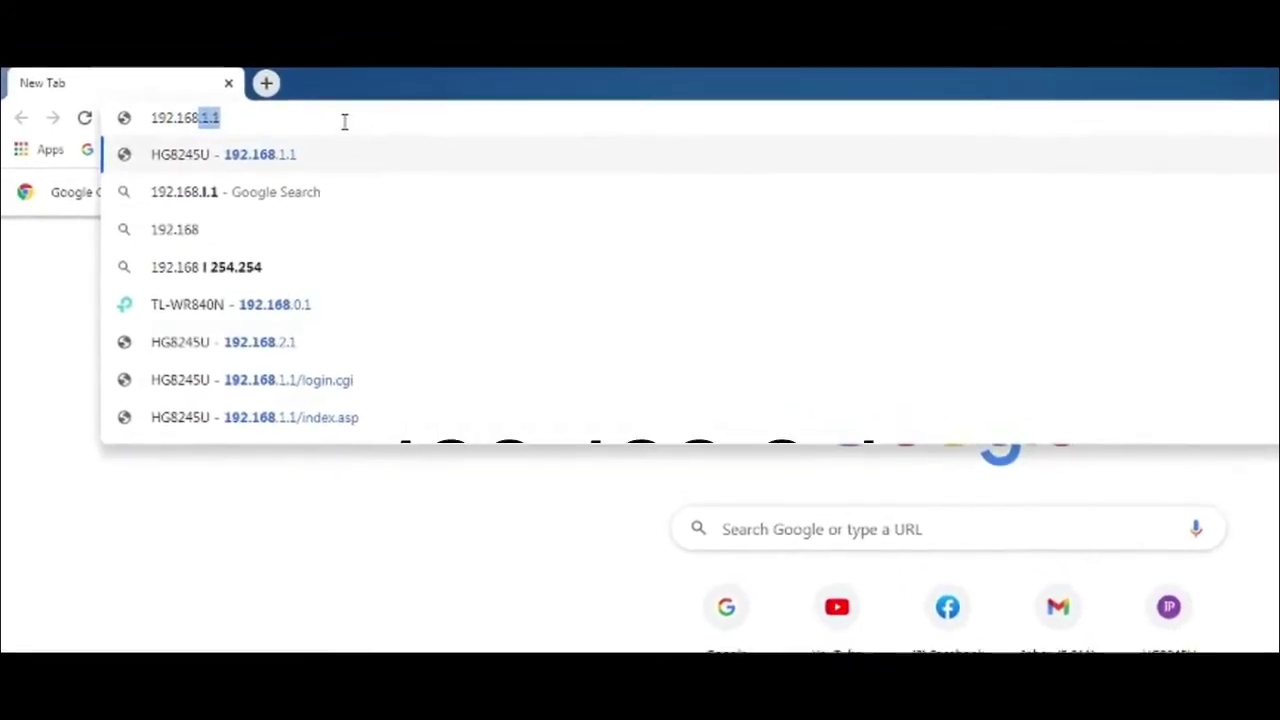
pyautogui.write('0.1')
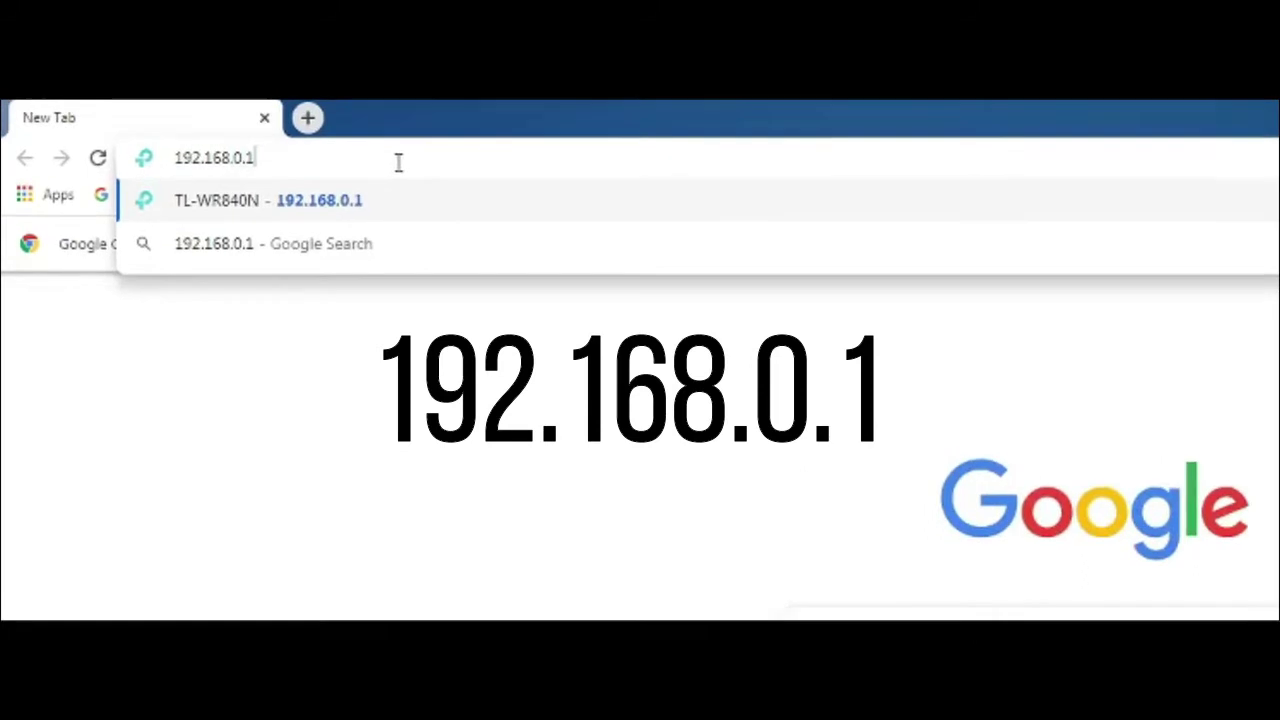
pyautogui.press('Return')
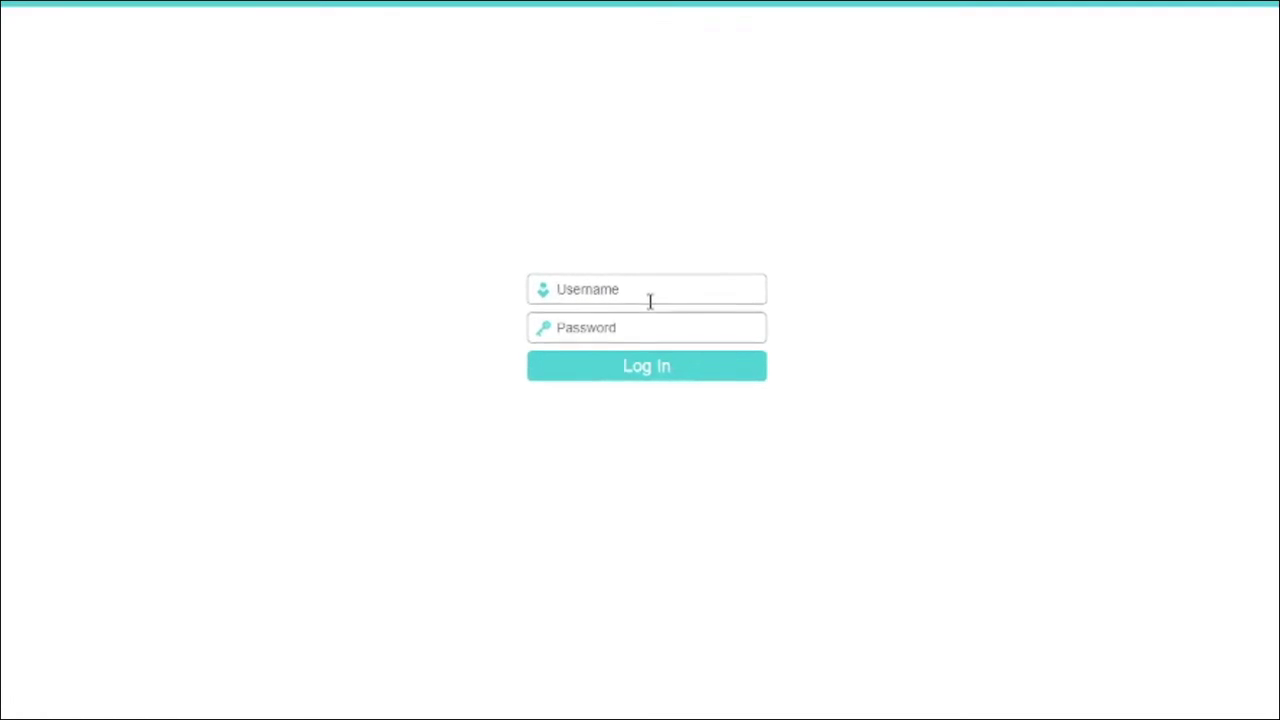
# Log in to the TL-WR840N admin with the default username and password
pyautogui.click(651, 295)
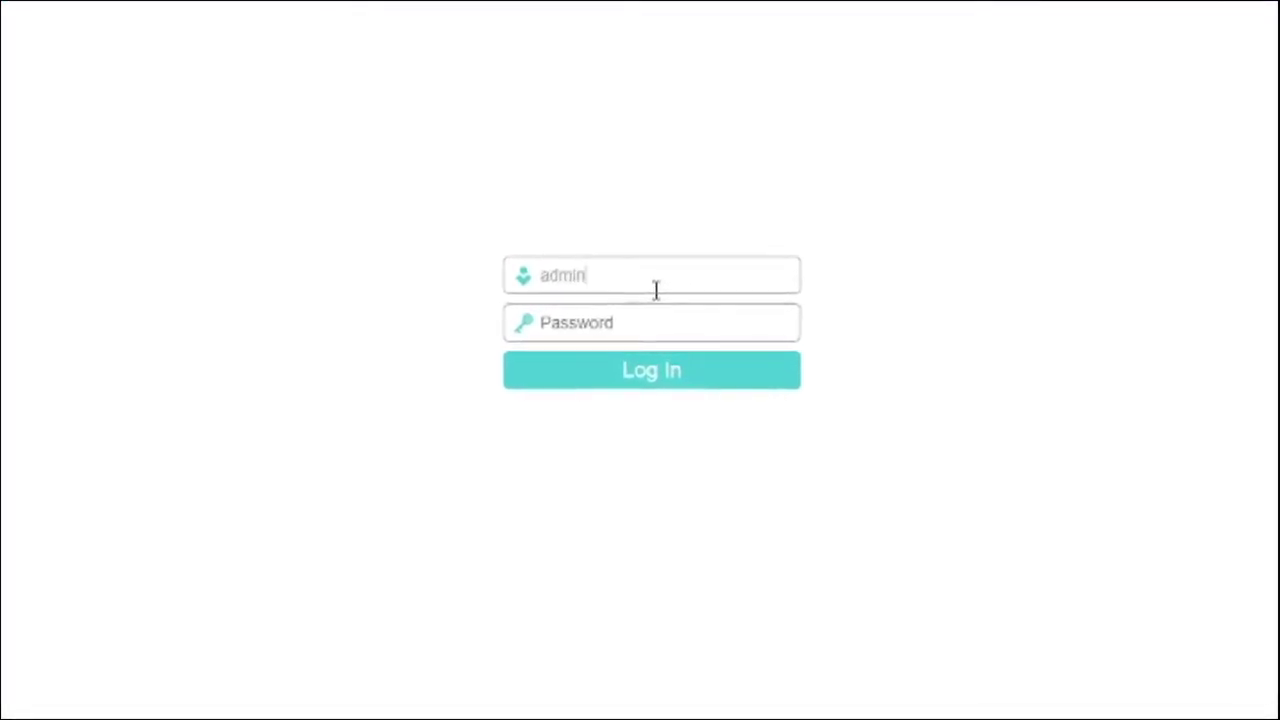
pyautogui.press('Tab')
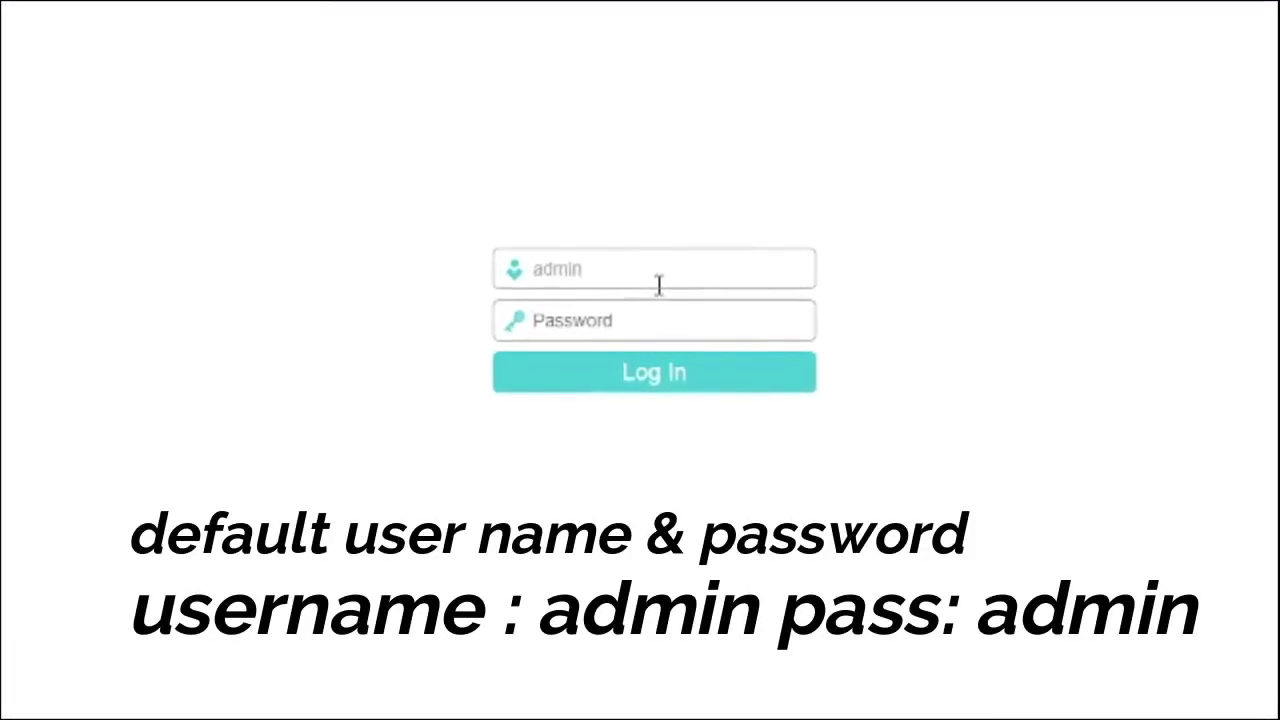
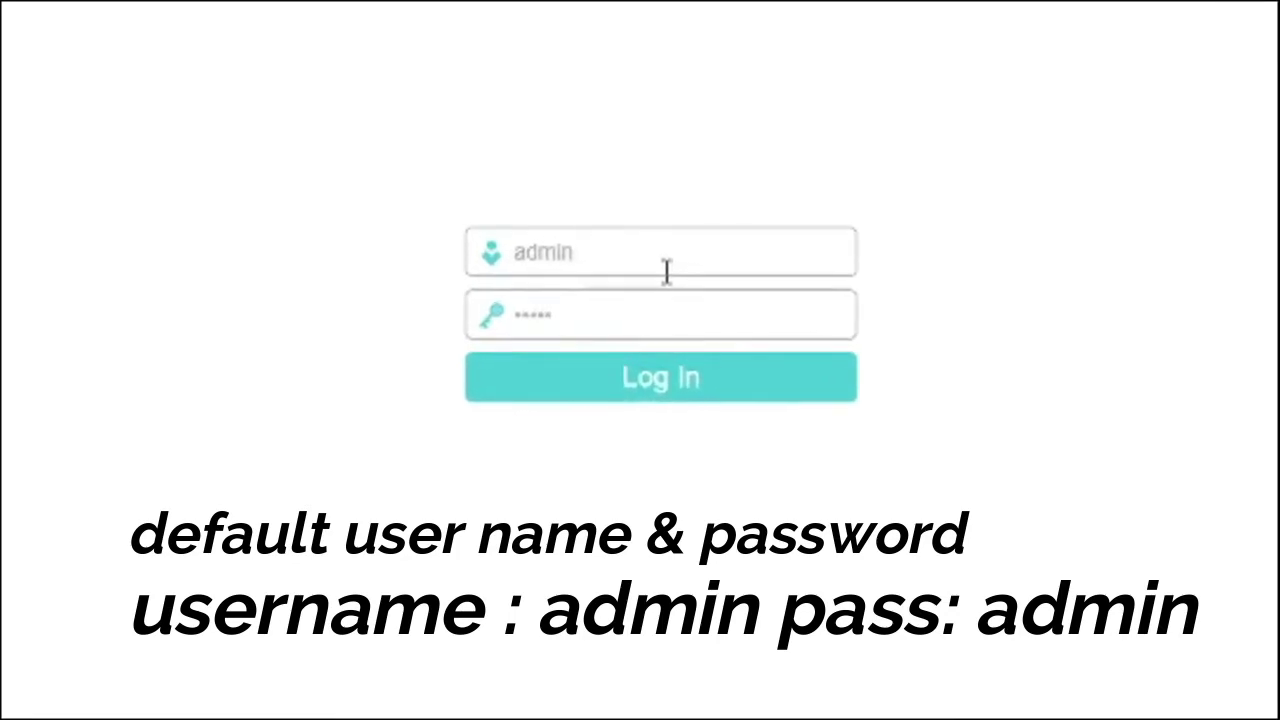
pyautogui.click(696, 408)
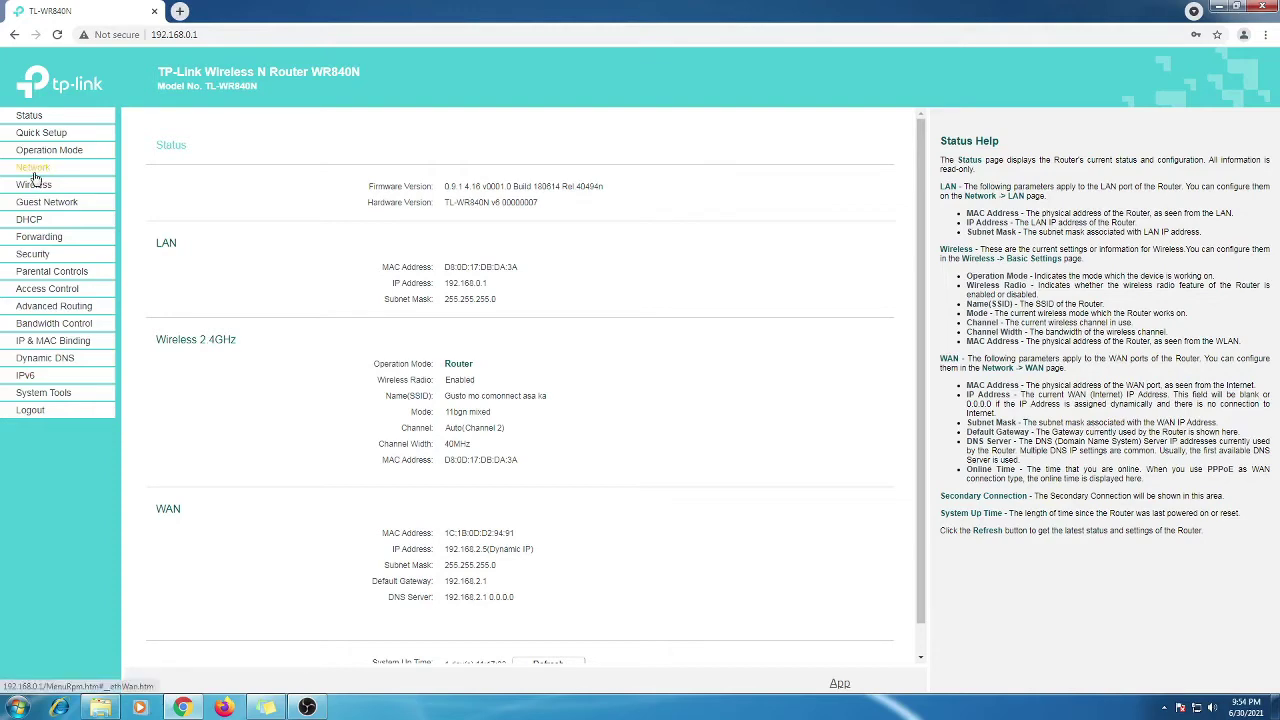
# Go to Network to view the Dynamic IP WAN settings (IP 192.168.2.5)
pyautogui.click(33, 172)
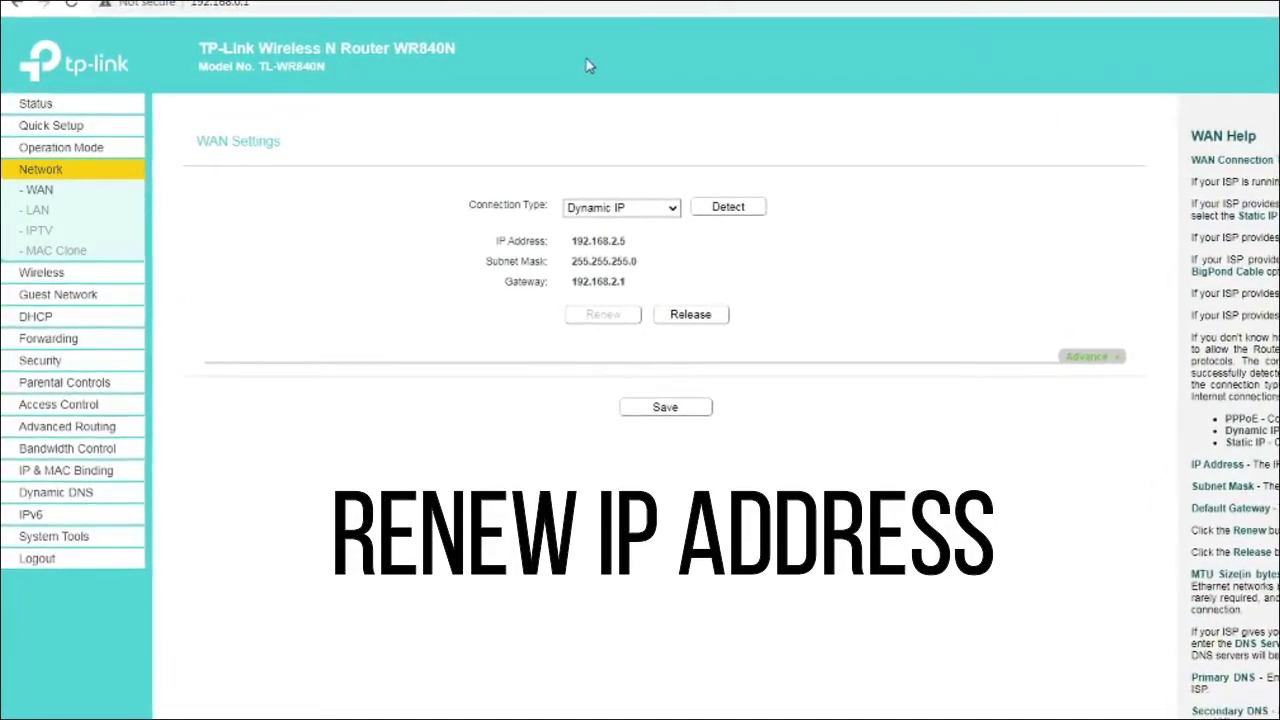
# Release the WAN IP to 0.0.0.0, then renew it
pyautogui.click(700, 317)
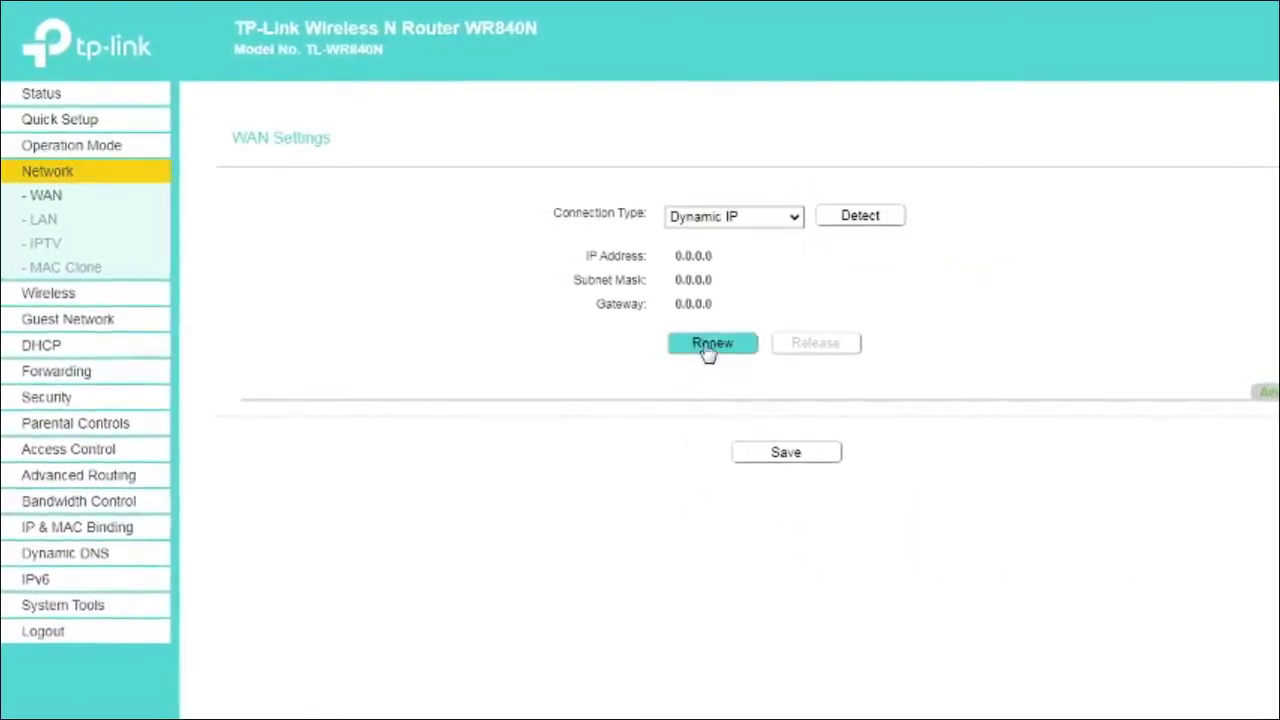
pyautogui.click(728, 350)
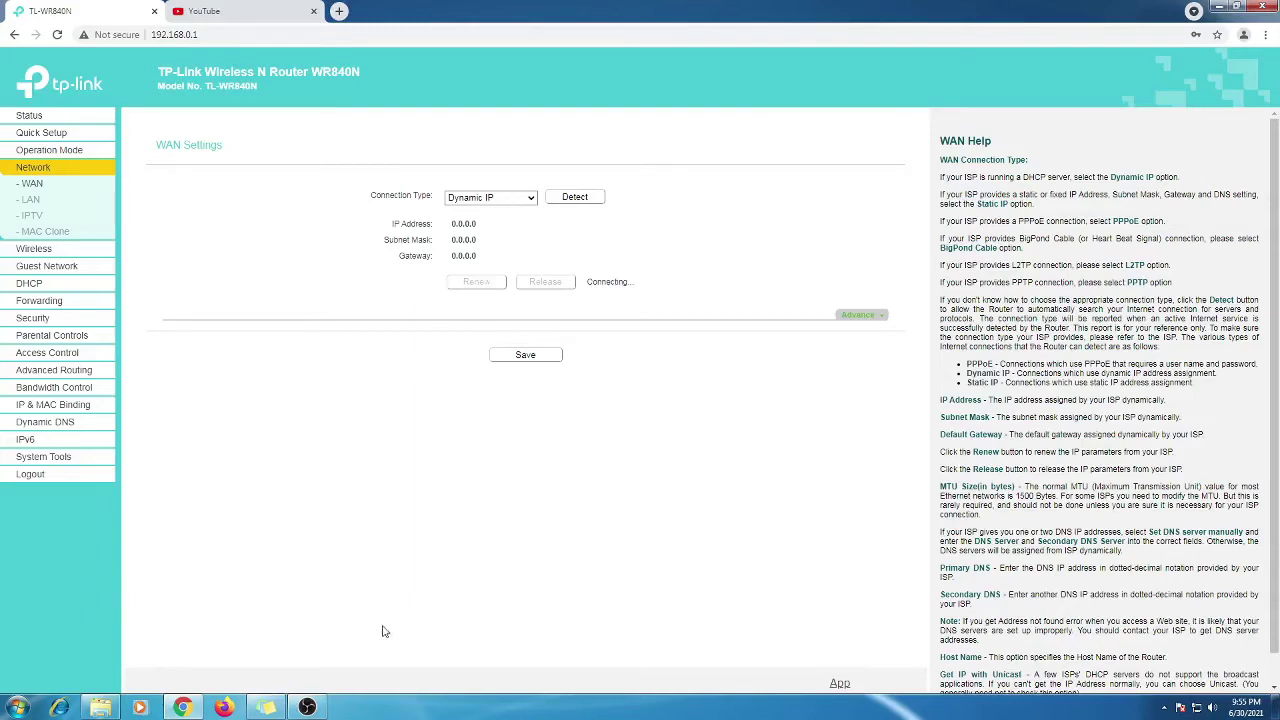
# Restore and re-minimise OBS while the WAN reconnects to 192.168.2.5
pyautogui.click(310, 707)
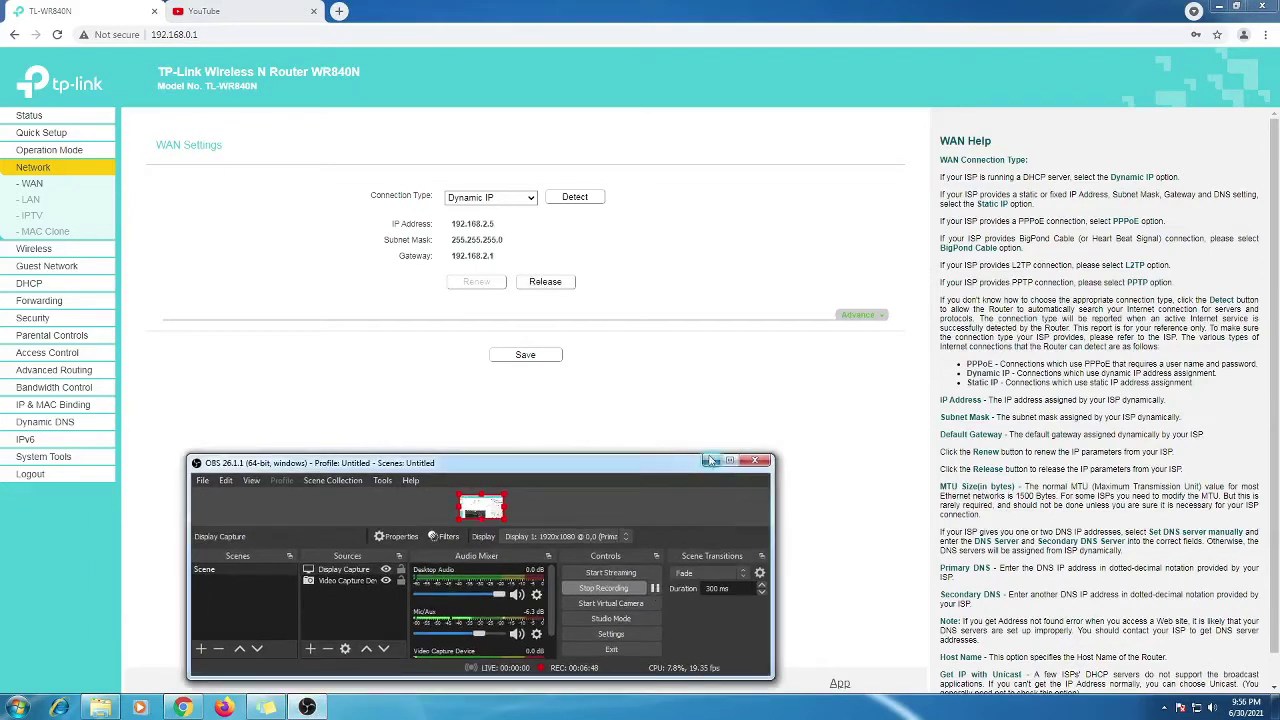
pyautogui.click(715, 460)
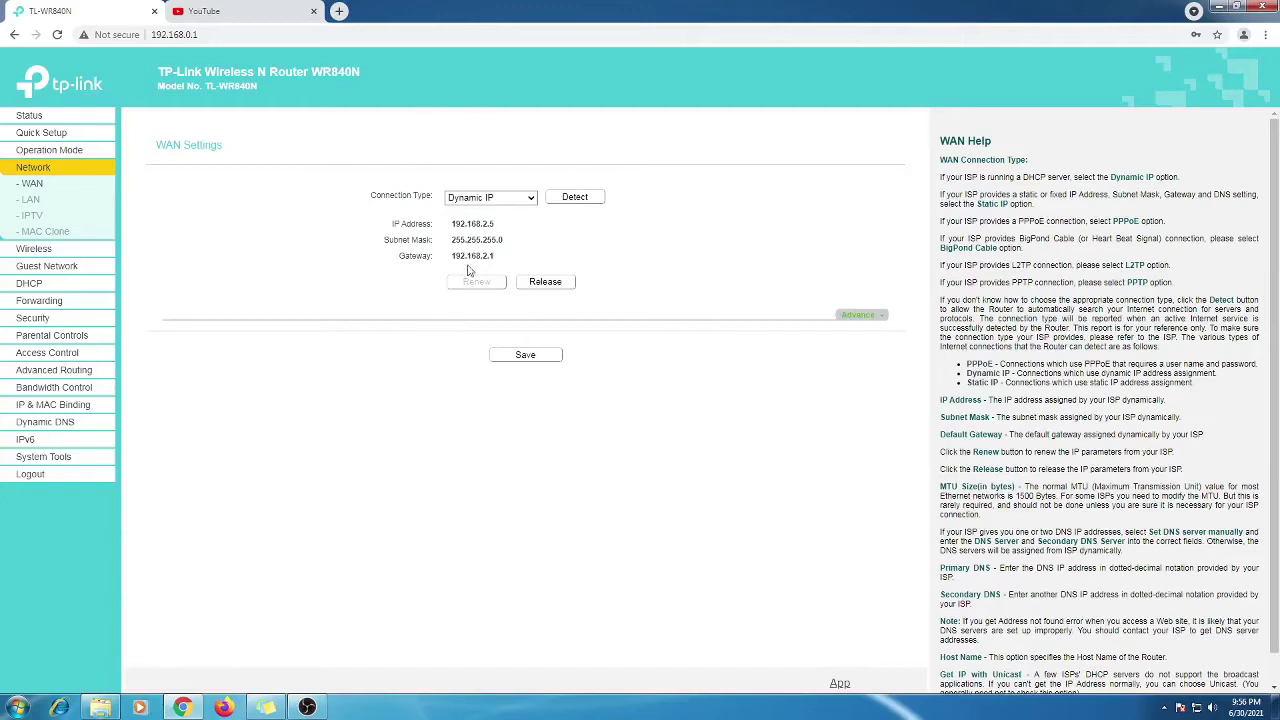
# Retry YouTube to confirm internet access, then return to the router tab
pyautogui.click(246, 10)
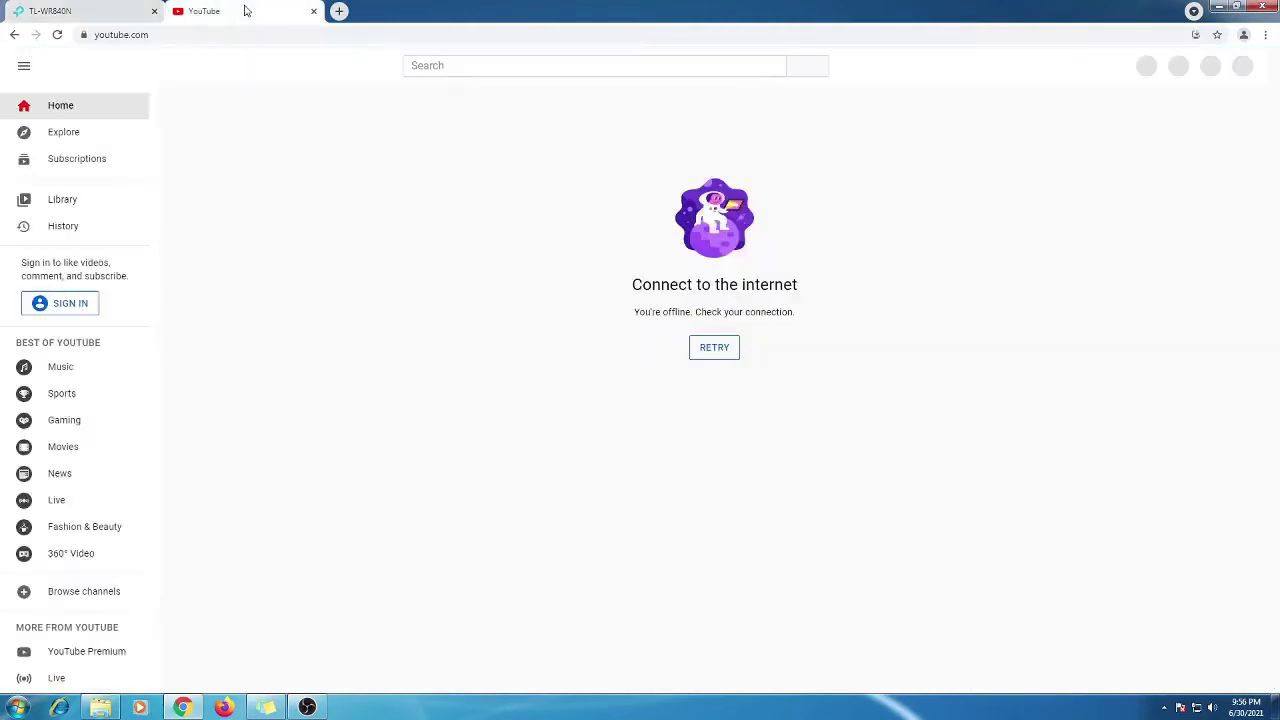
pyautogui.click(714, 348)
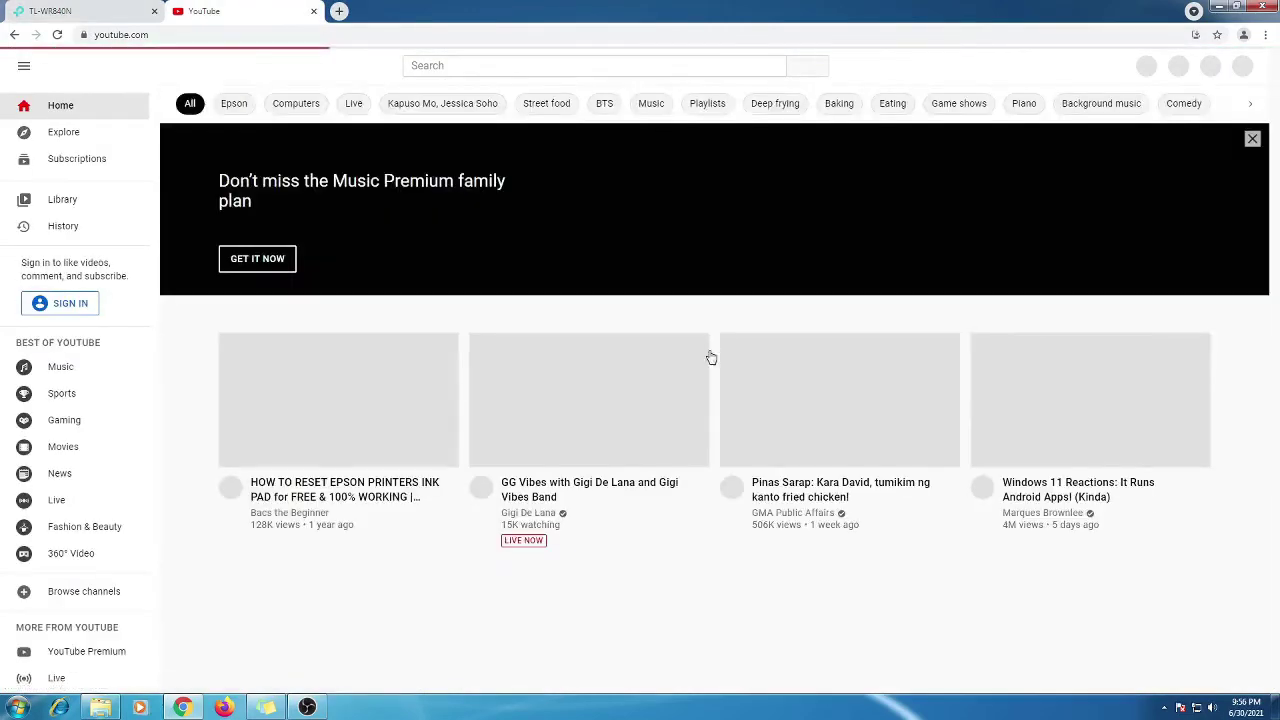
pyautogui.scroll(-1, 614, 416)
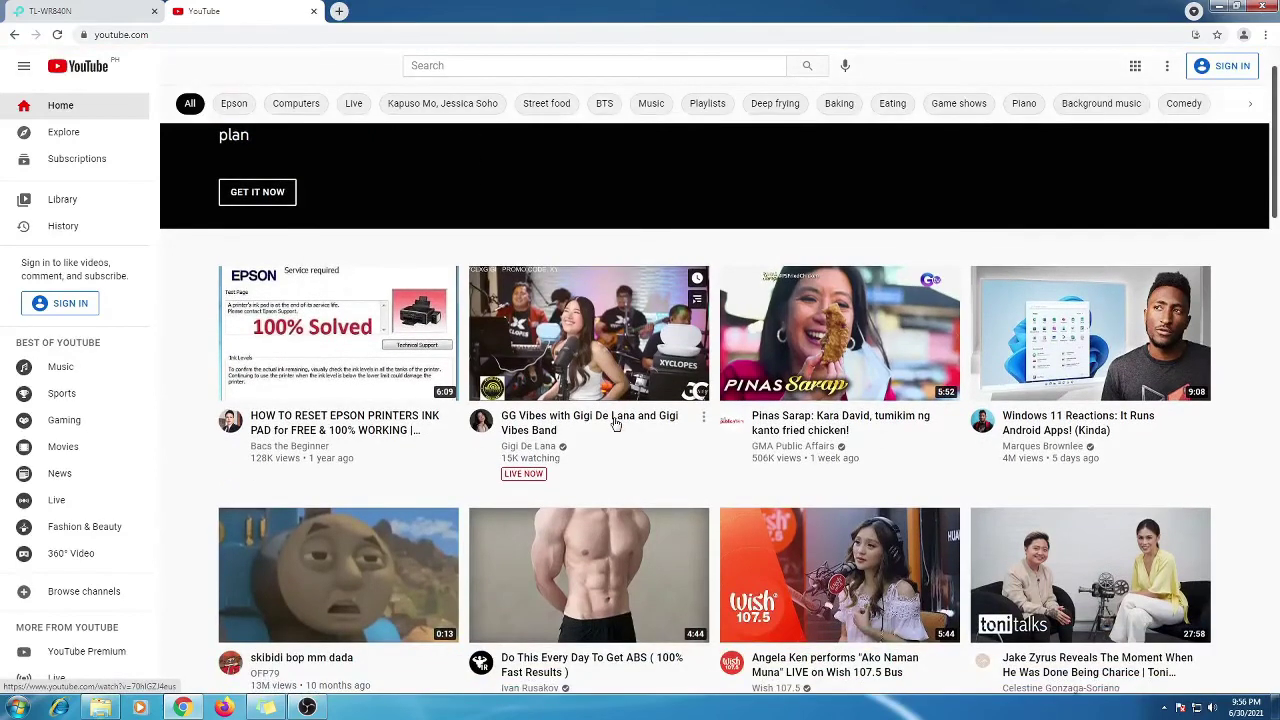
pyautogui.scroll(-2, 614, 423)
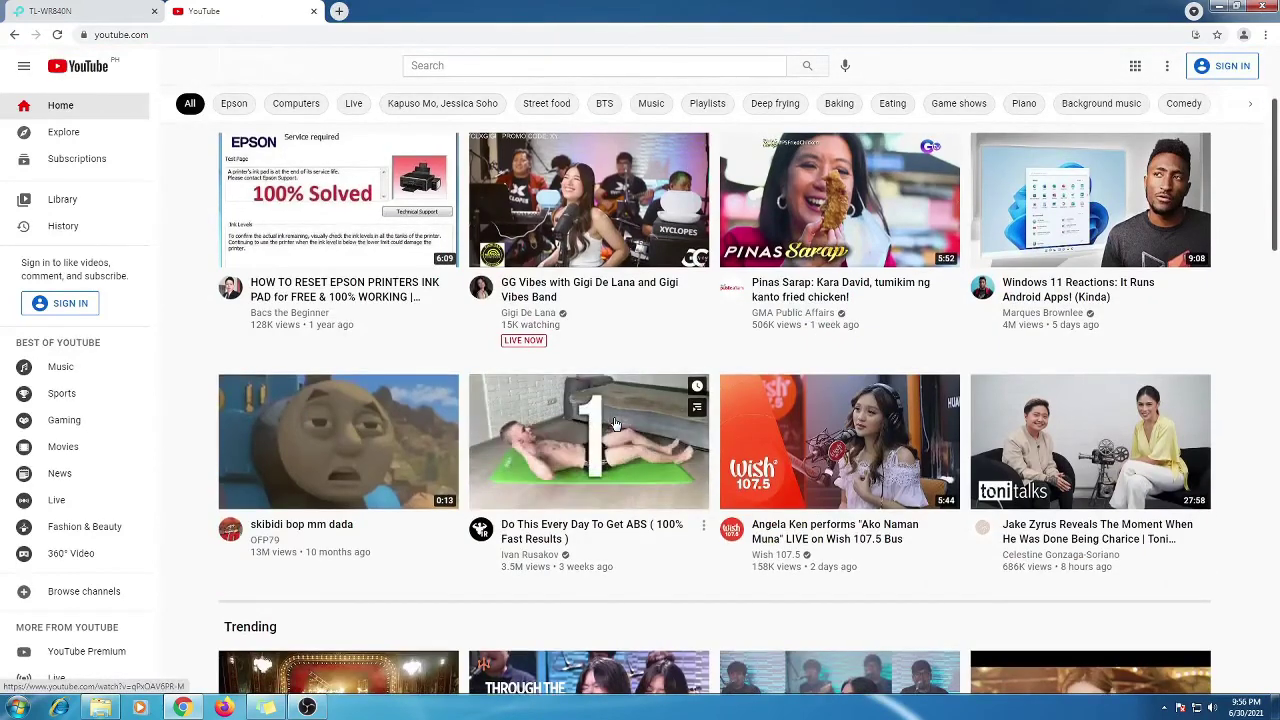
pyautogui.click(86, 8)
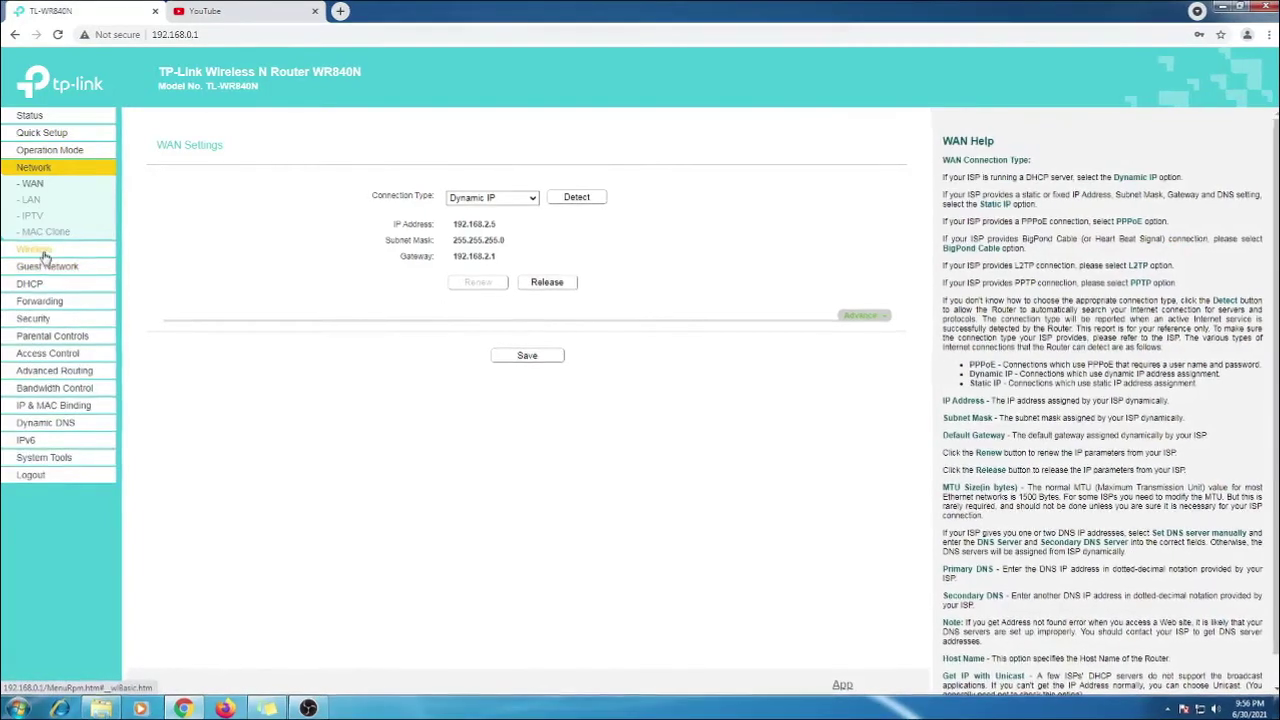
# Change the Wireless Network Name to 'tplink' in Wireless Settings
pyautogui.click(42, 253)
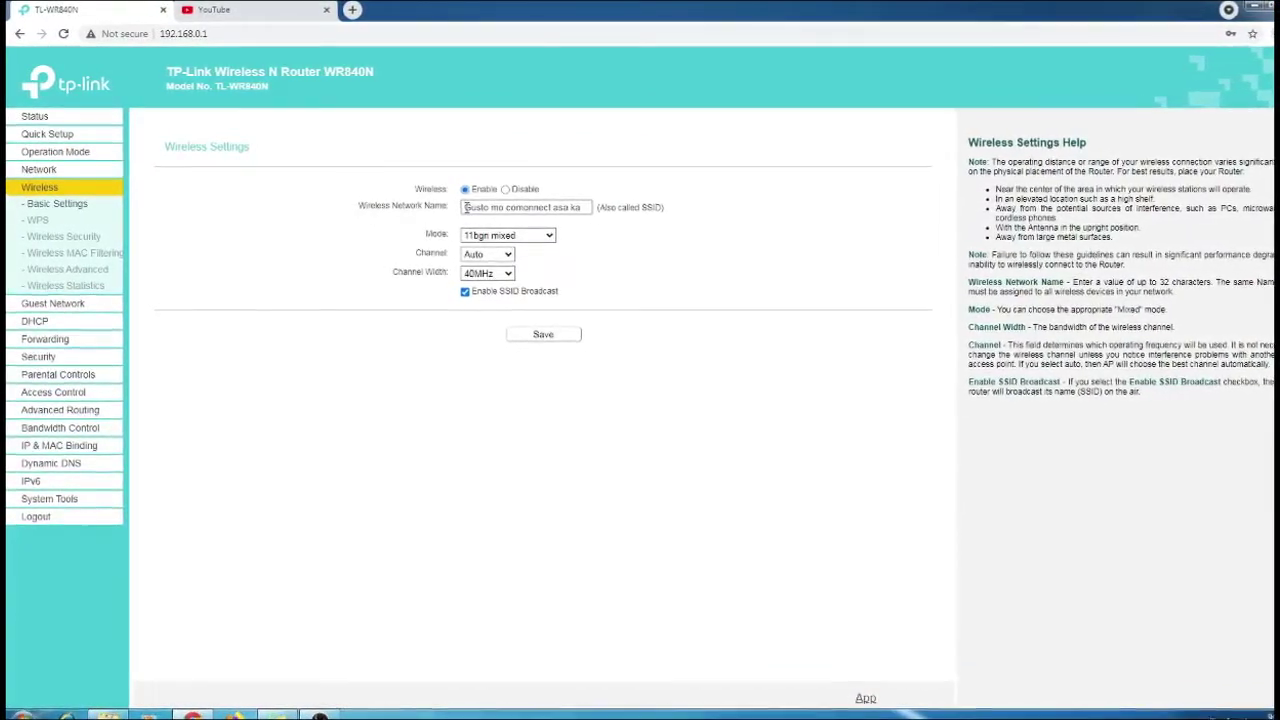
pyautogui.moveTo(461, 209); pyautogui.dragTo(729, 215)
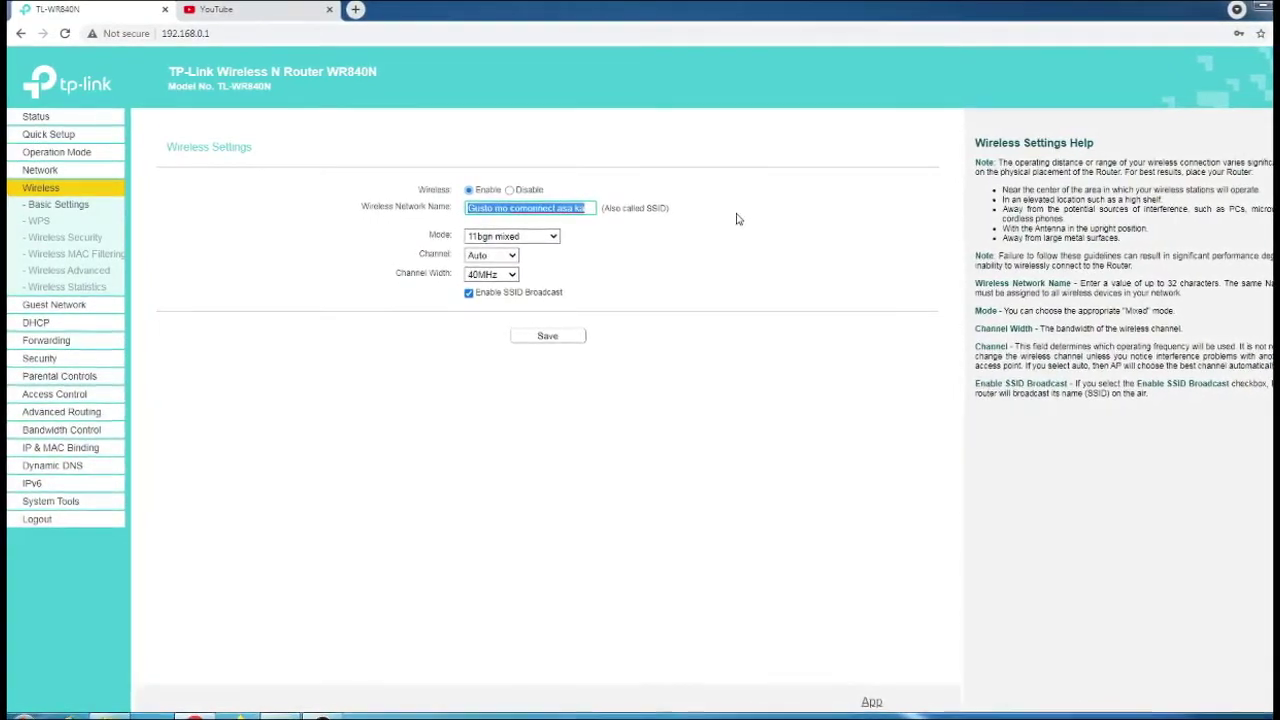
pyautogui.press('BackSpace')
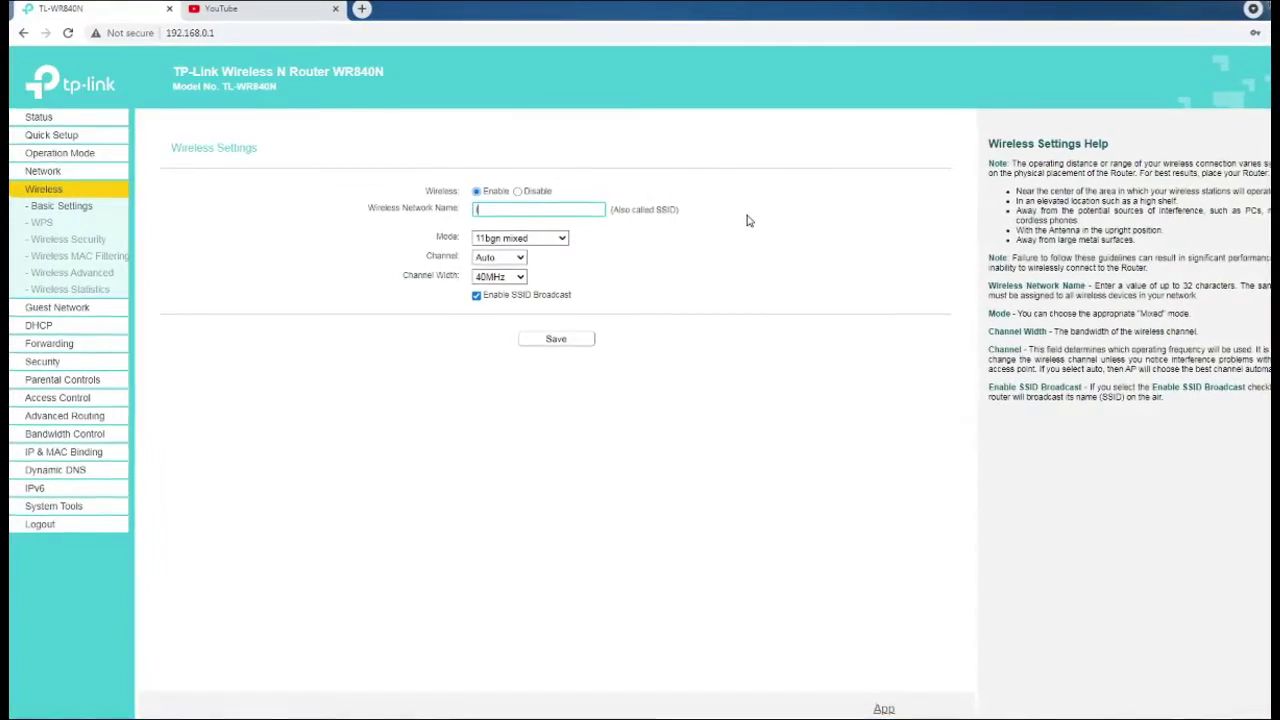
pyautogui.write('tplink')
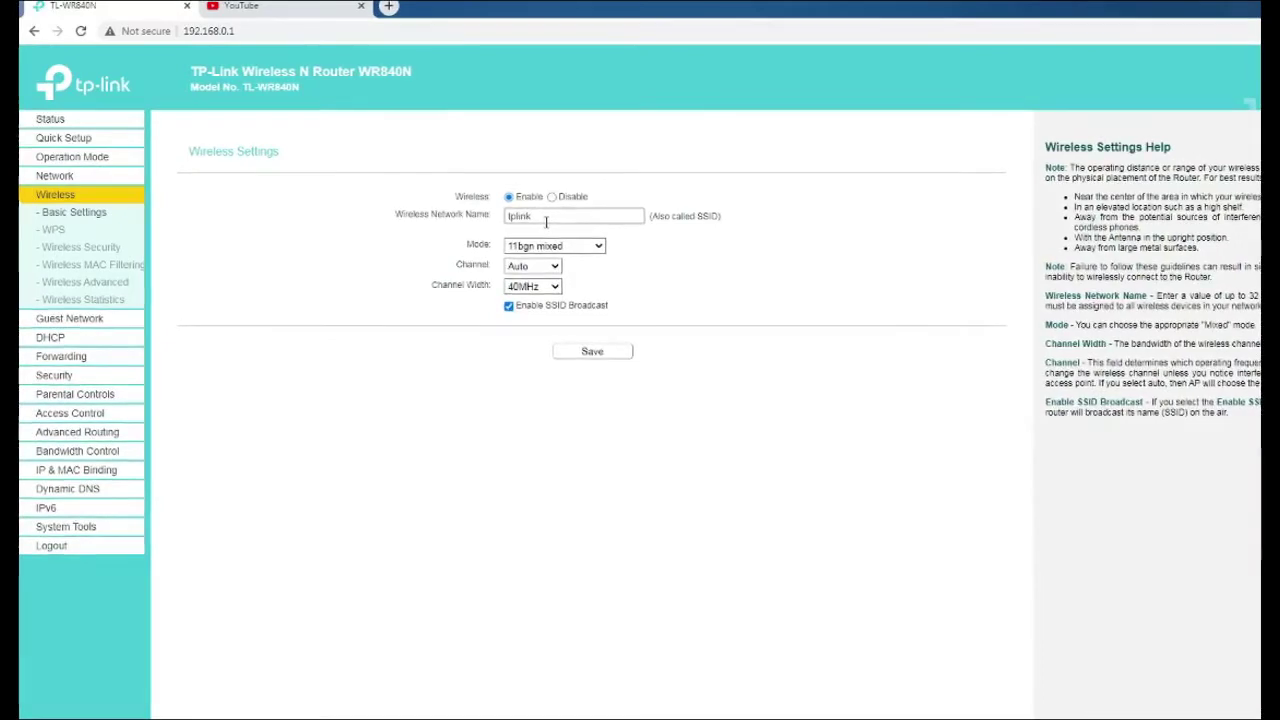
# Enter a new wireless password under Wireless Security, keeping WPA2-PSK with AES
pyautogui.click(58, 252)
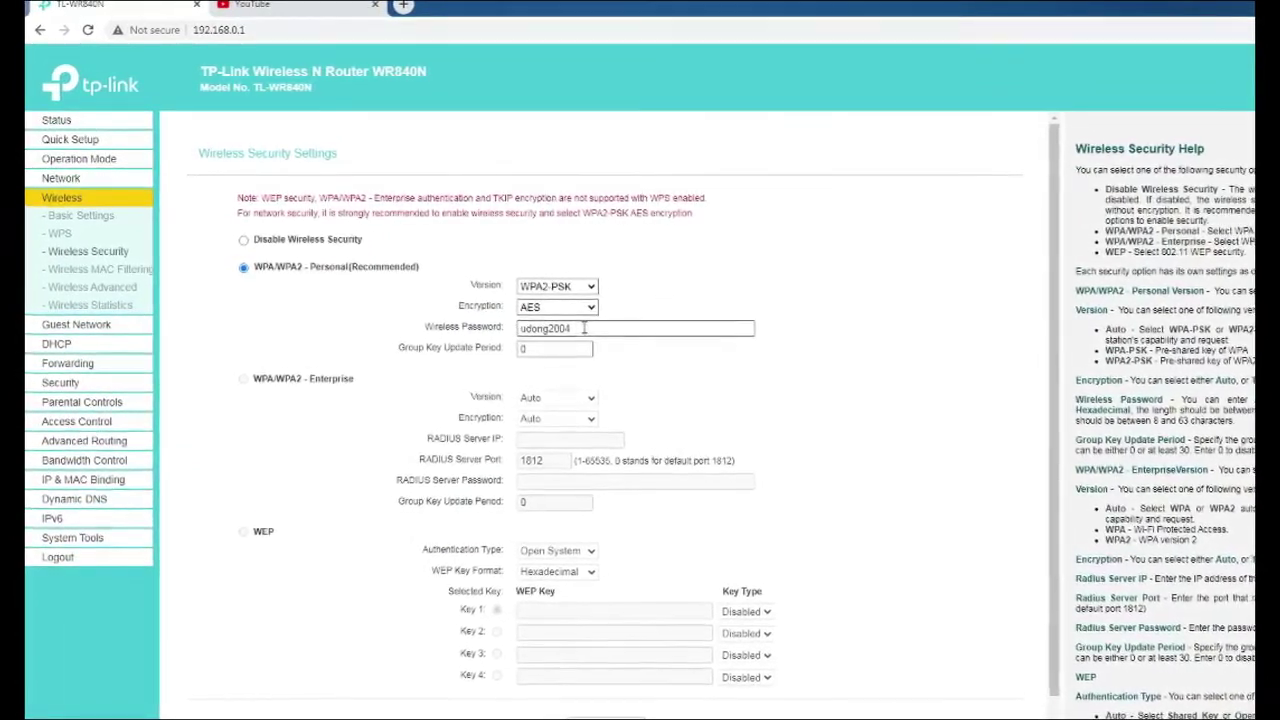
pyautogui.doubleClick(549, 328)
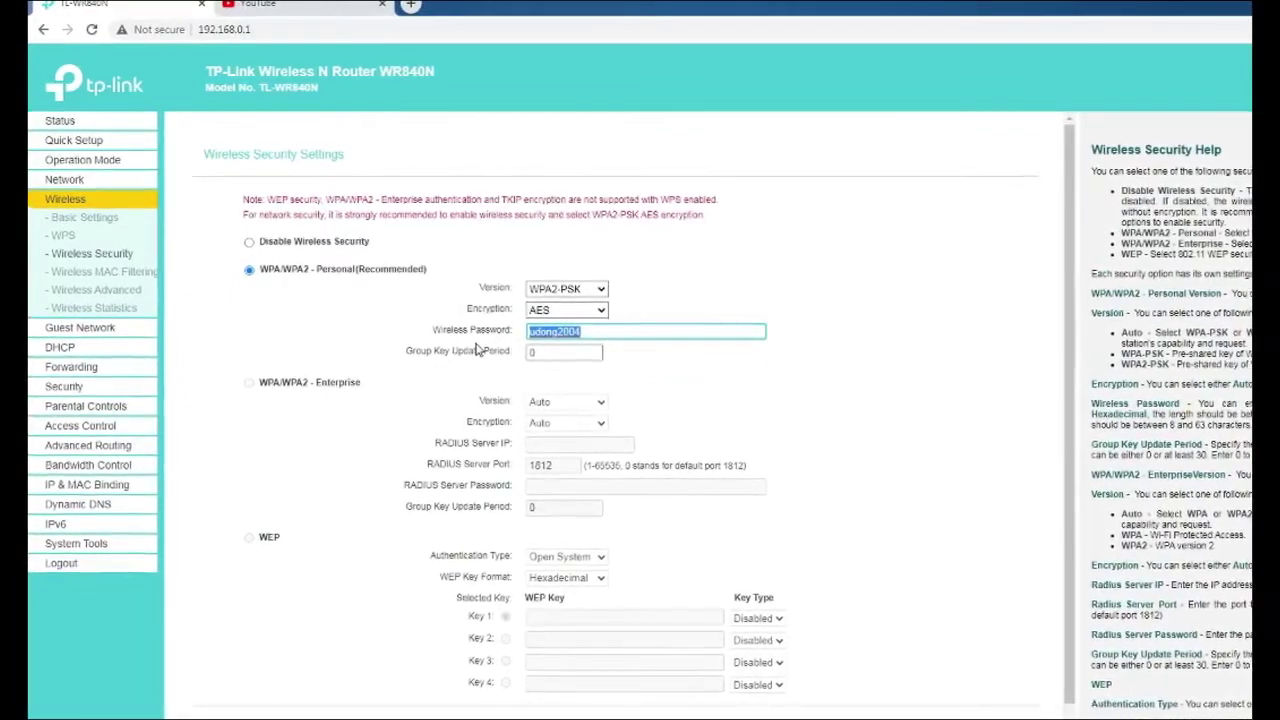
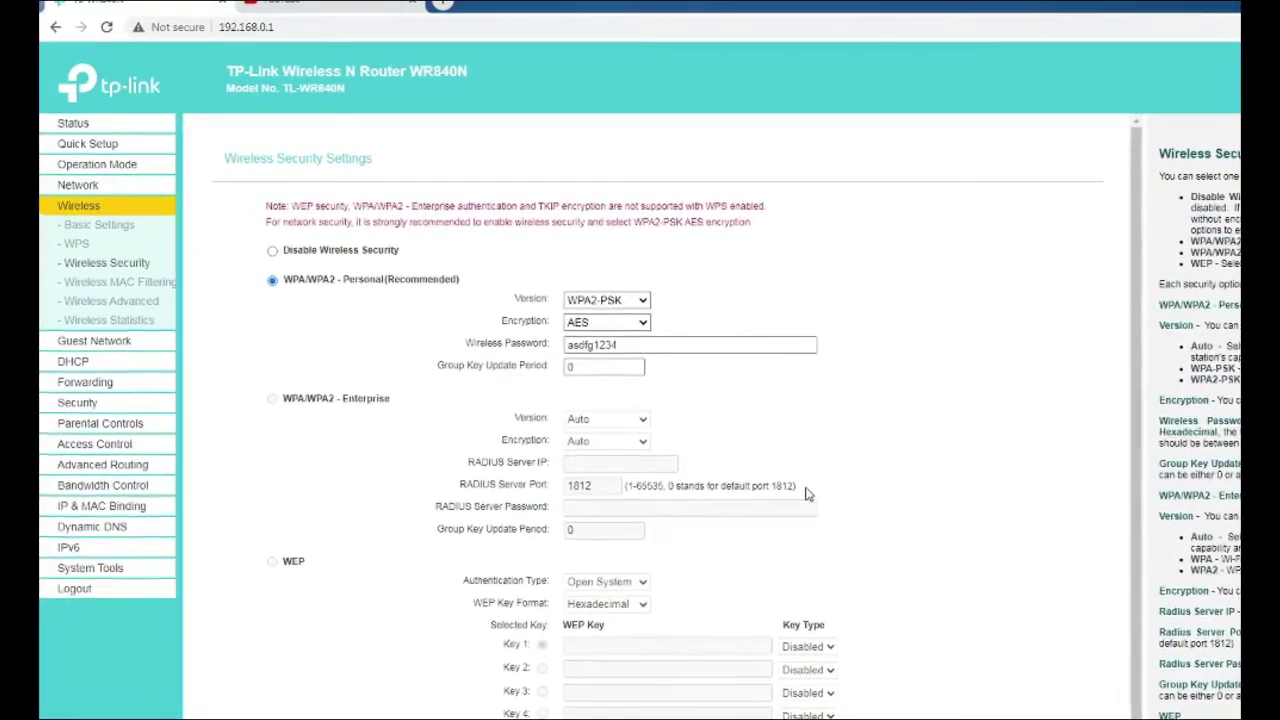
pyautogui.scroll(-1, 810, 496)
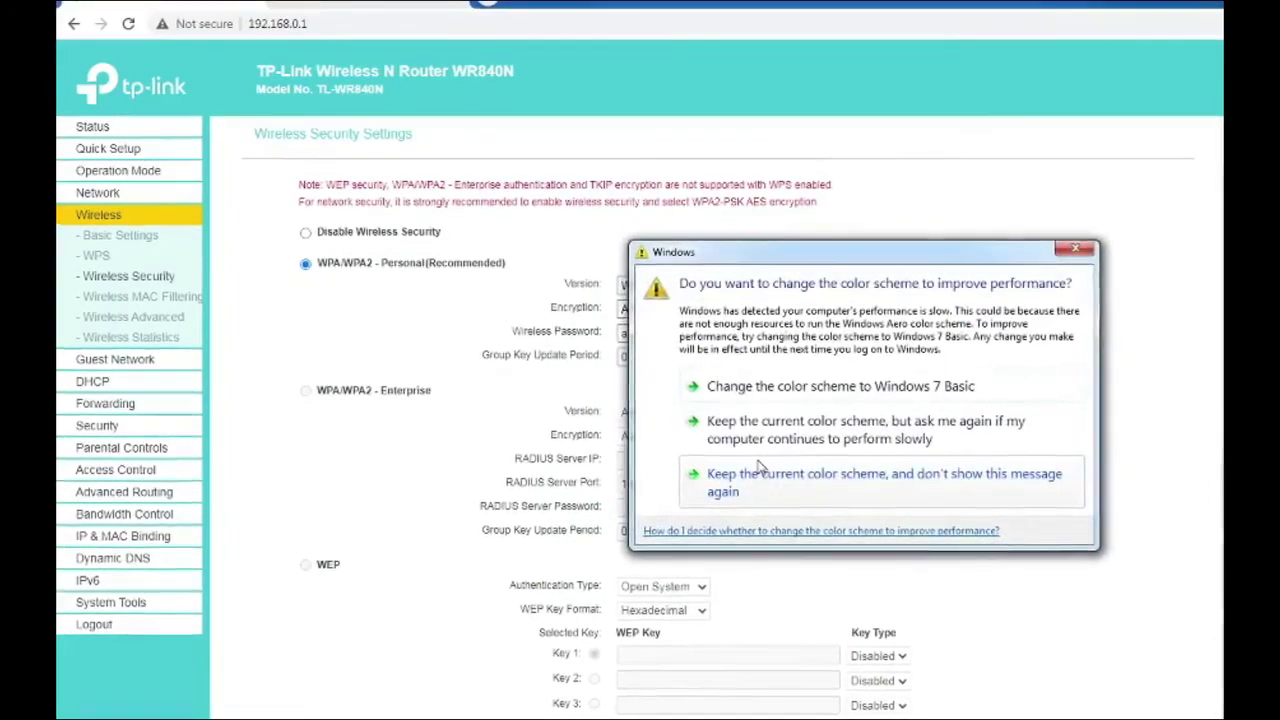
# Close the Windows colour-scheme warning and return to the Wireless Security page
pyautogui.click(1075, 249)
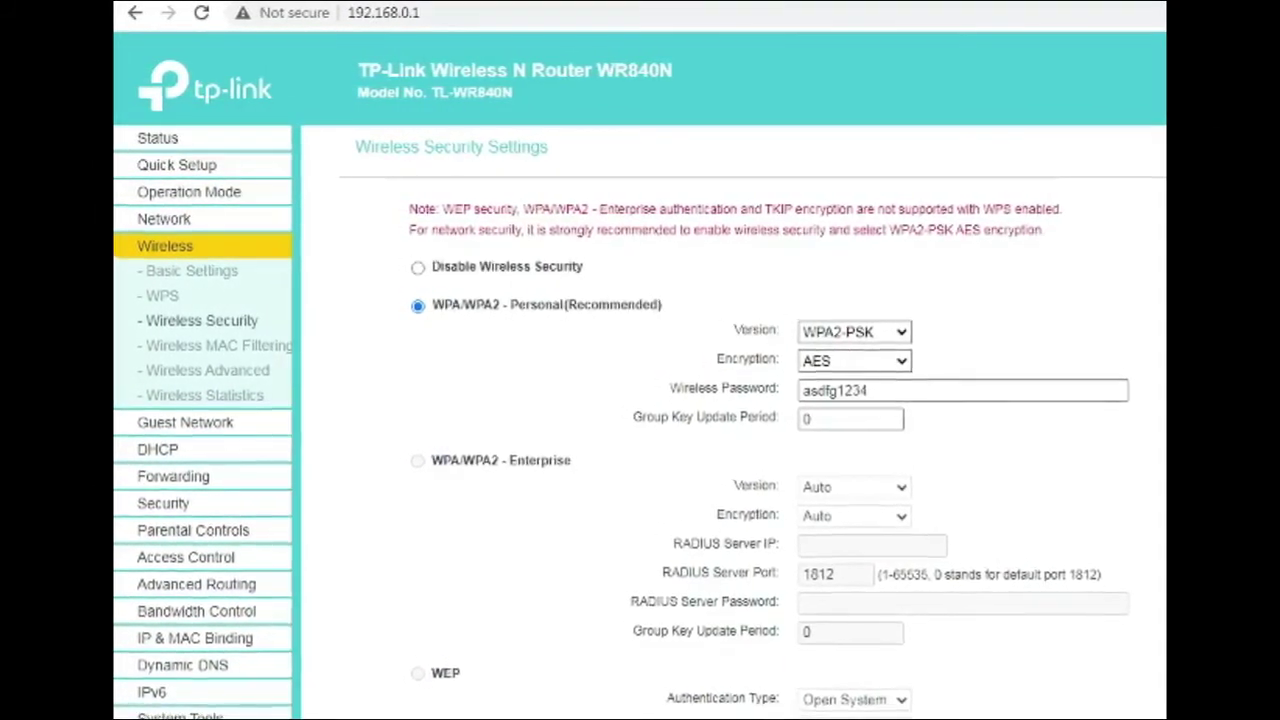
pyautogui.hotkey('alt', 'Tab')
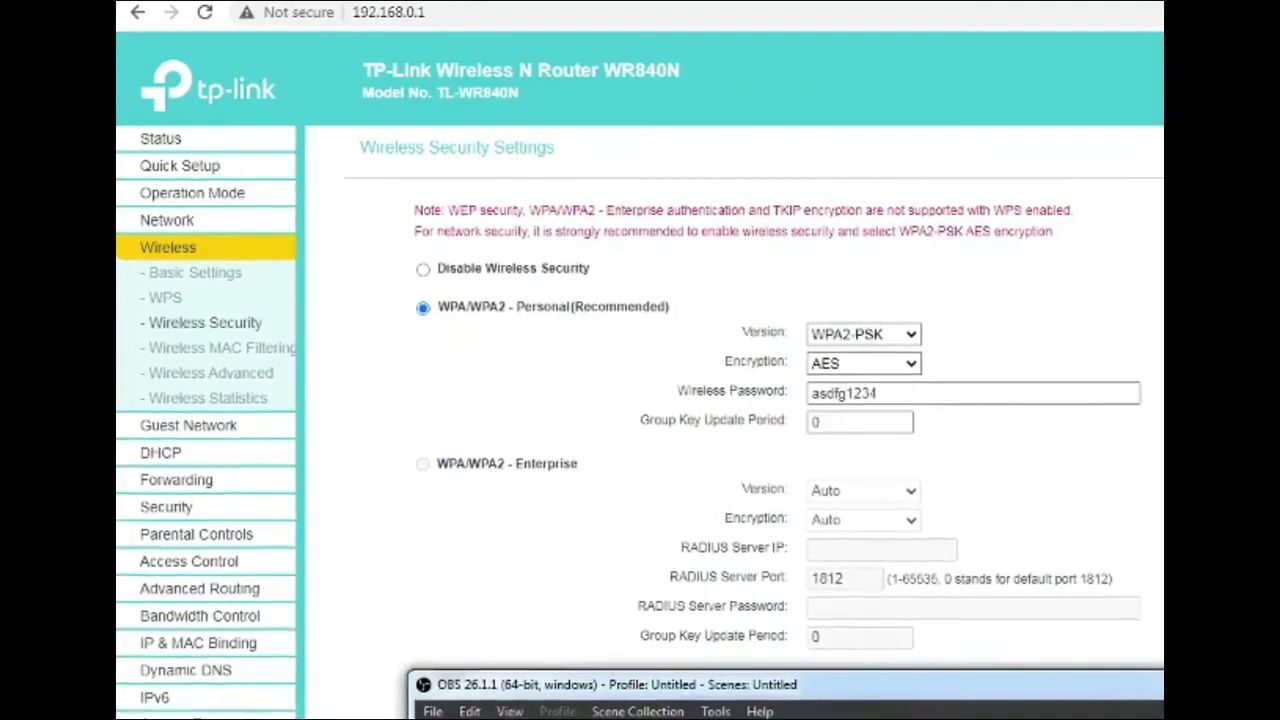